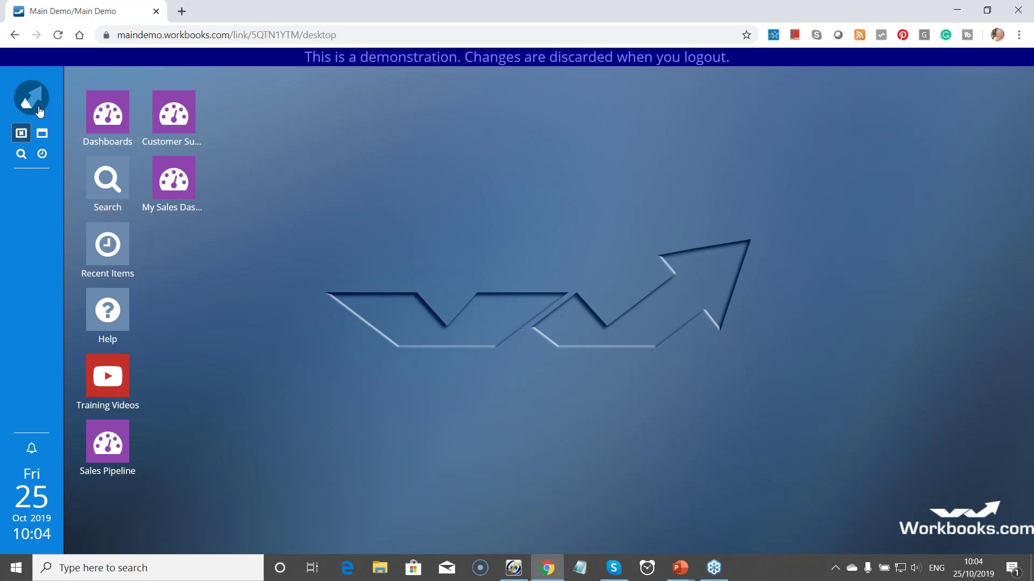
# Search all items for the contact's first name and open the record of the Head of IT at Atlantic Computer Services
pyautogui.click(21, 154)
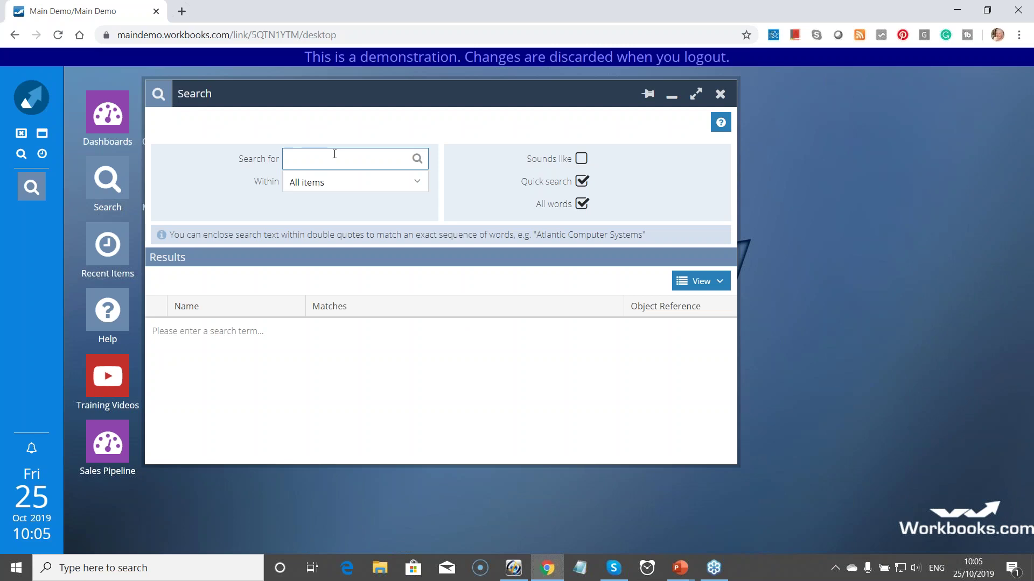
pyautogui.write('alan')
pyautogui.press('Return')
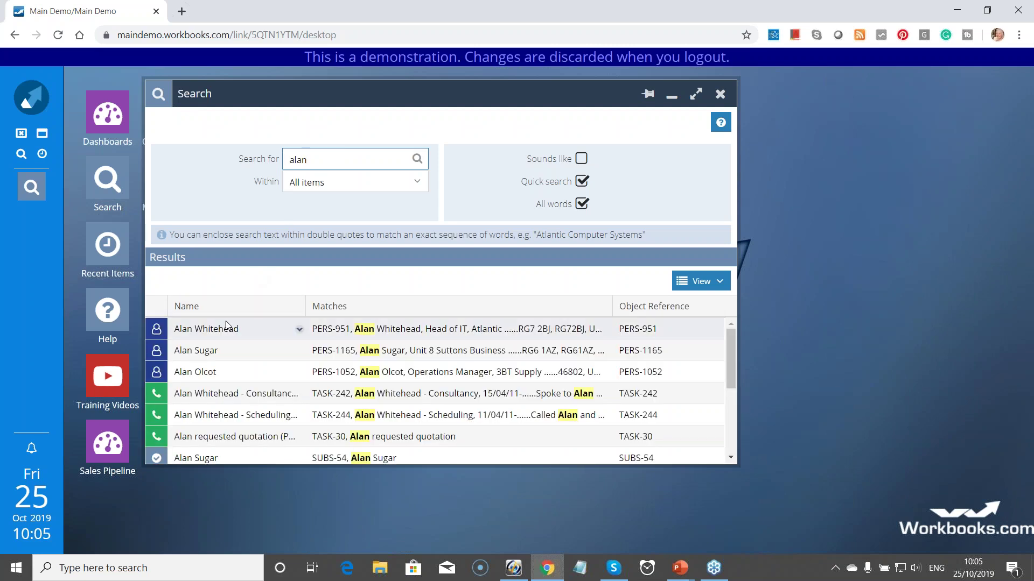
pyautogui.click(225, 332)
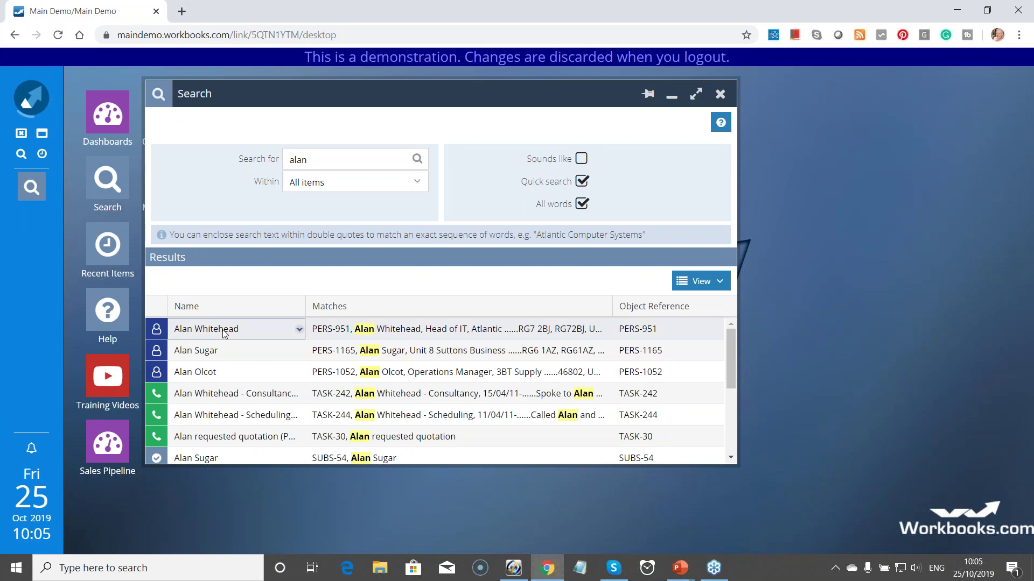
pyautogui.doubleClick(225, 330)
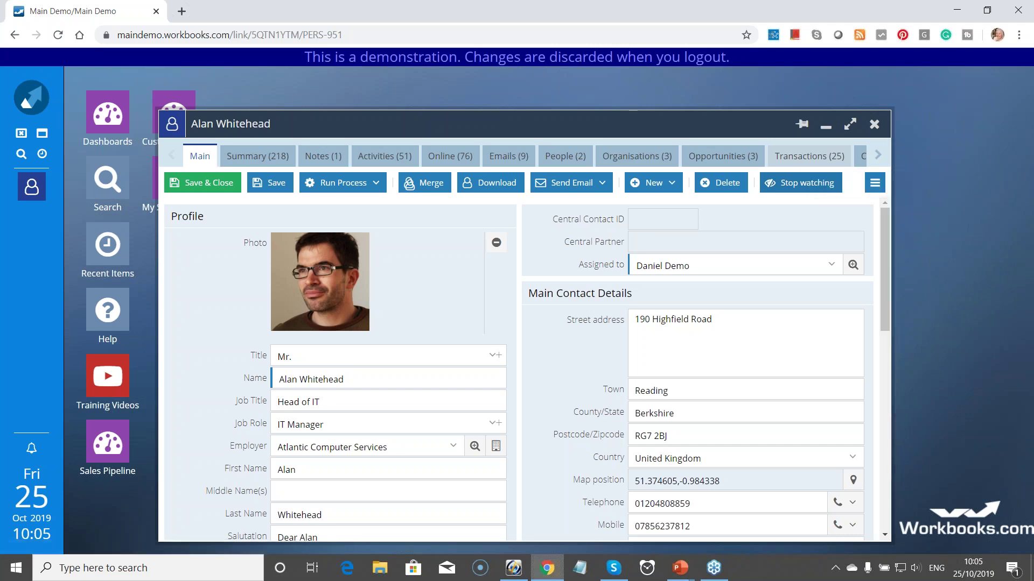
# Create a standard customer quotation named Server from the contact's transactions
pyautogui.click(810, 156)
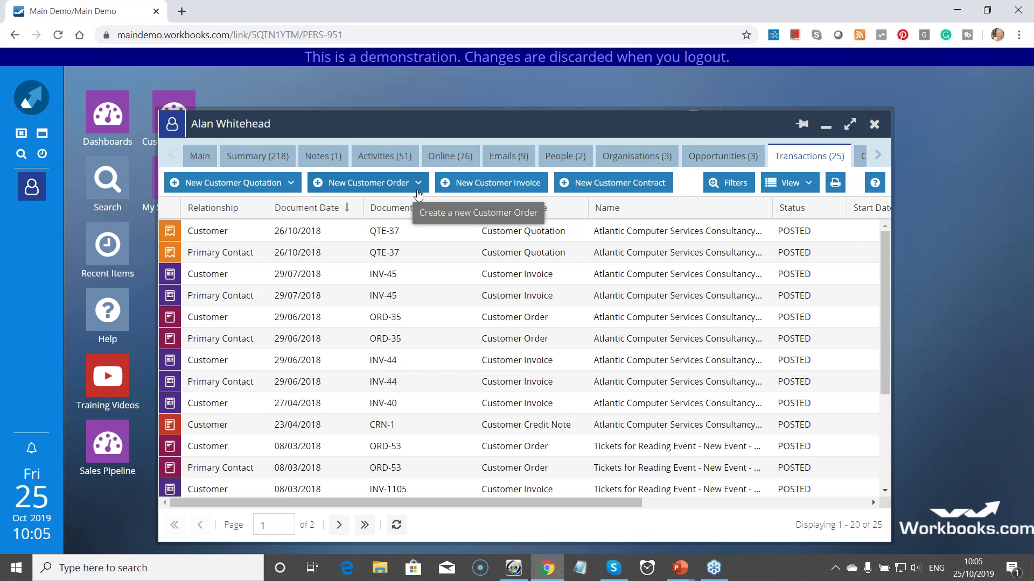
pyautogui.click(240, 184)
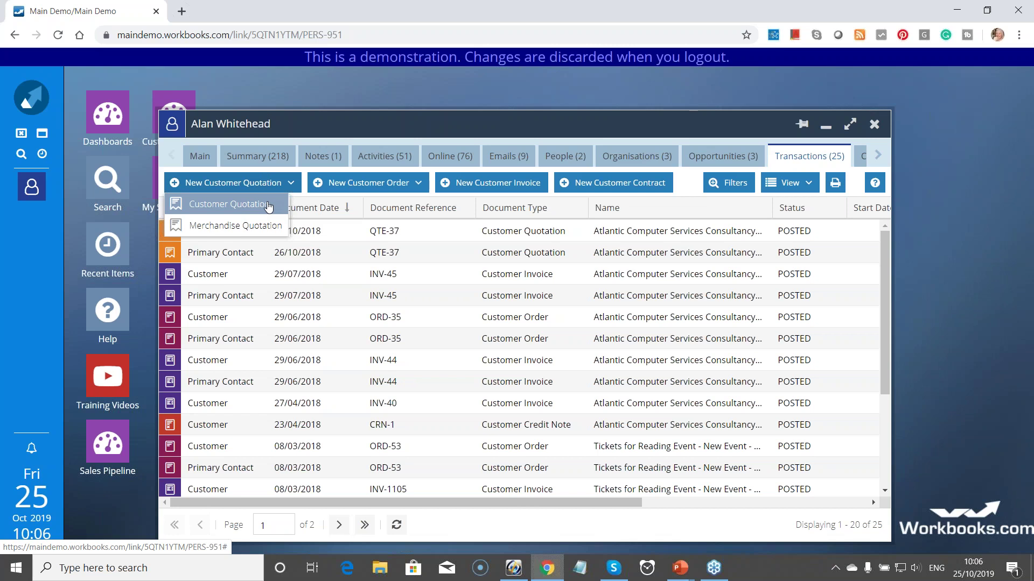
pyautogui.click(266, 208)
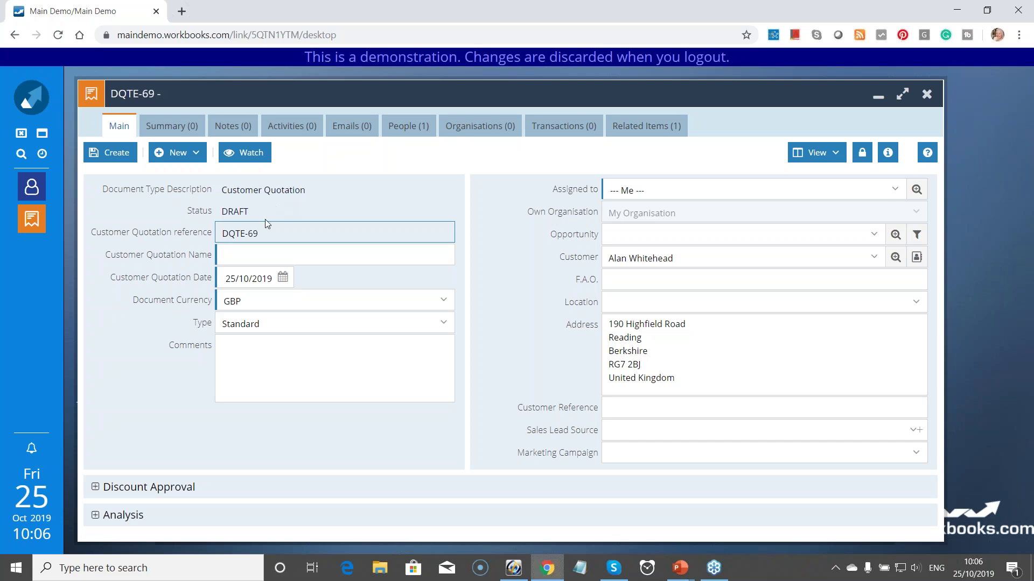
pyautogui.click(271, 252)
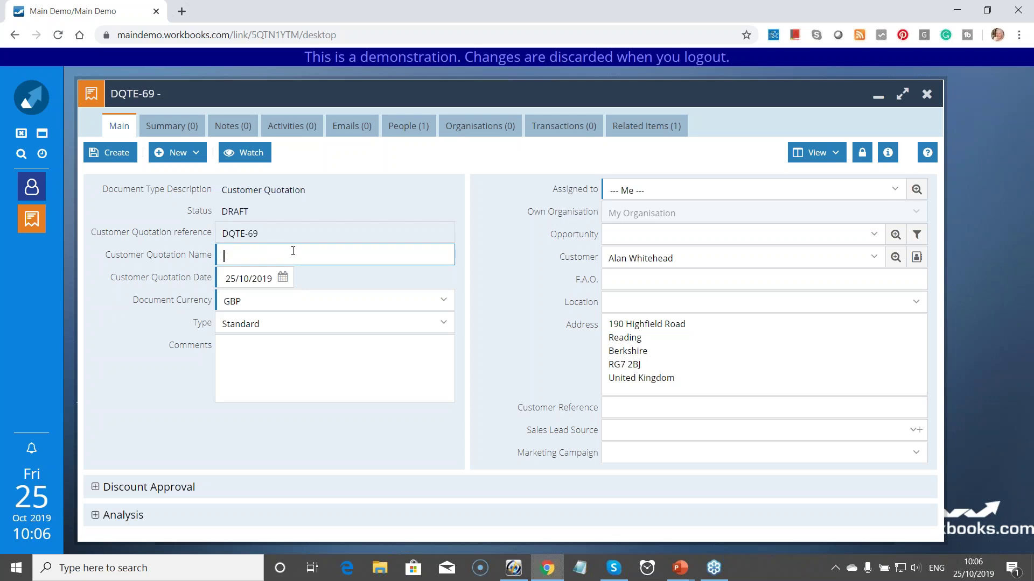
pyautogui.write('Server')
pyautogui.click(121, 153)
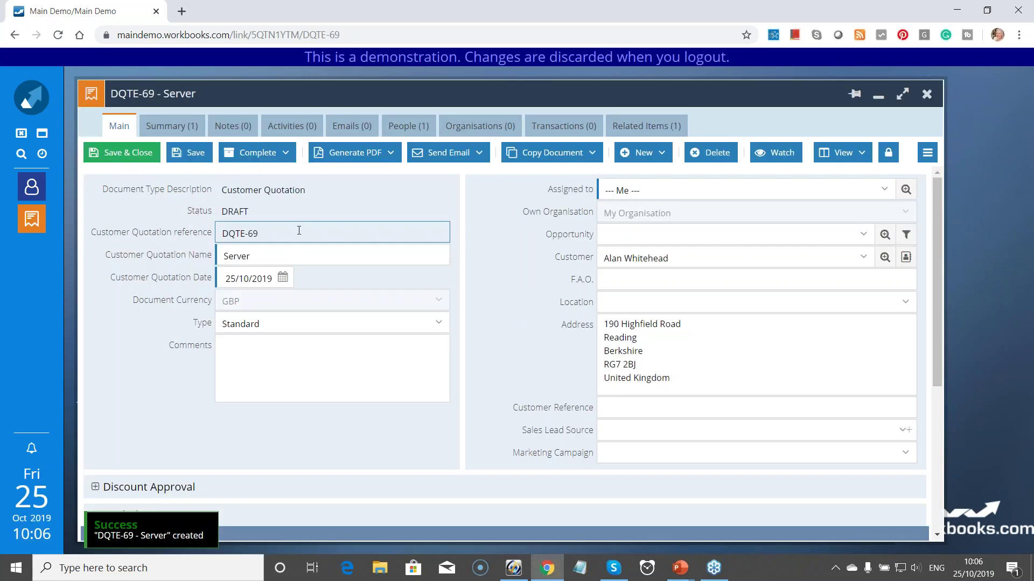
# Add a line item for the product CONSULT - Consulting Day to the quotation, keeping its default price and quantity
pyautogui.scroll(-1, 308, 231)
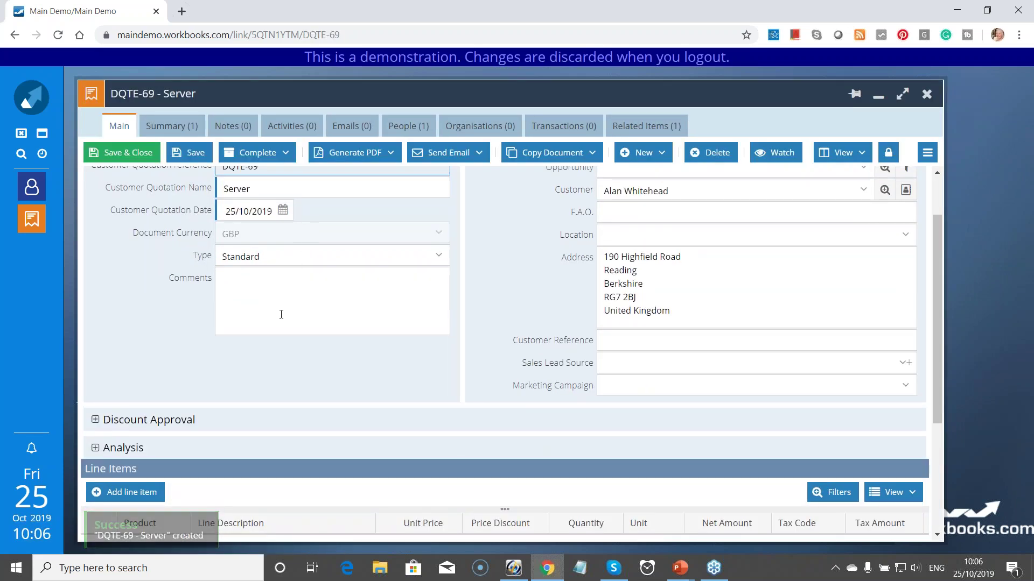
pyautogui.scroll(-1, 279, 314)
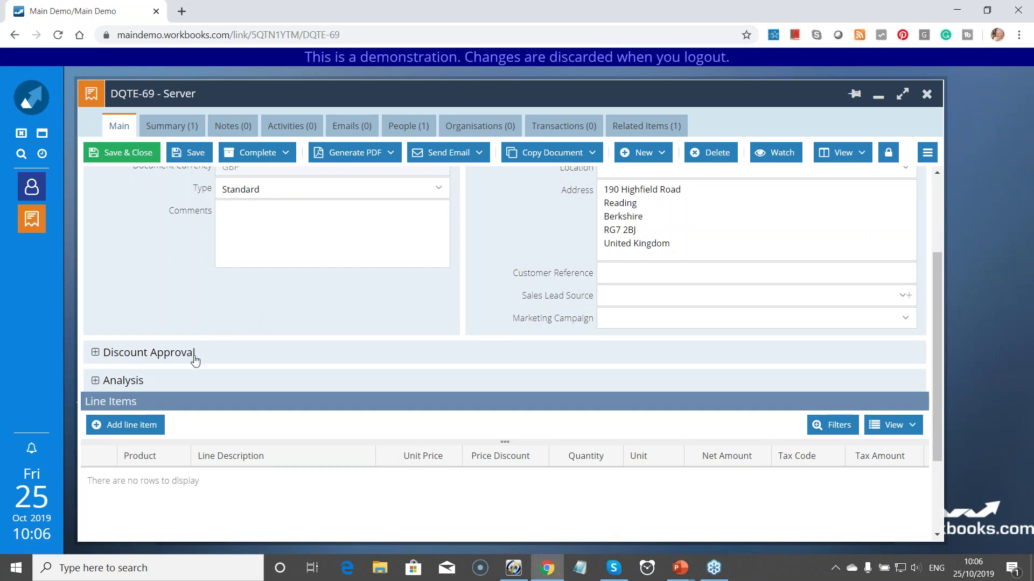
pyautogui.click(139, 429)
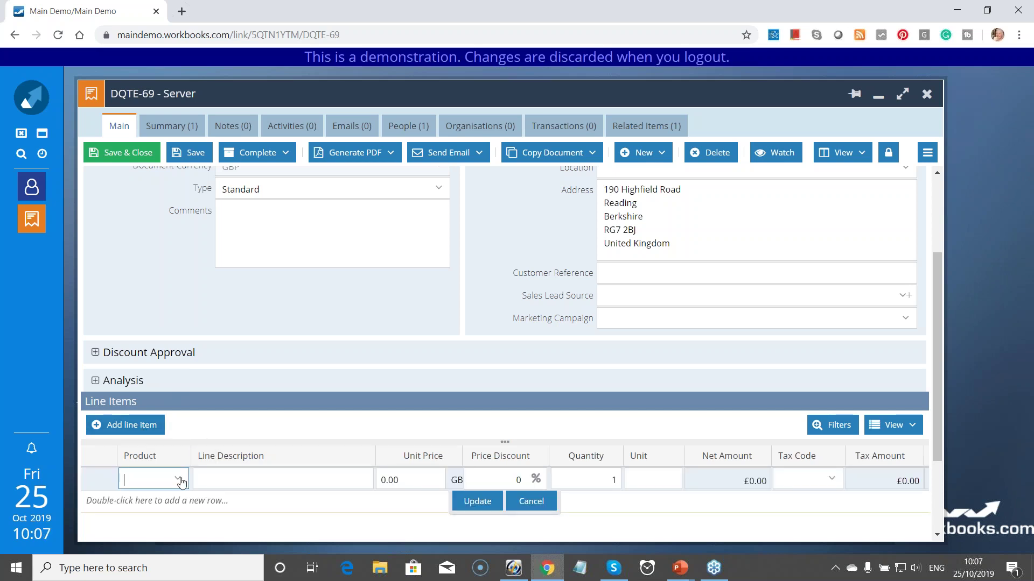
pyautogui.click(180, 480)
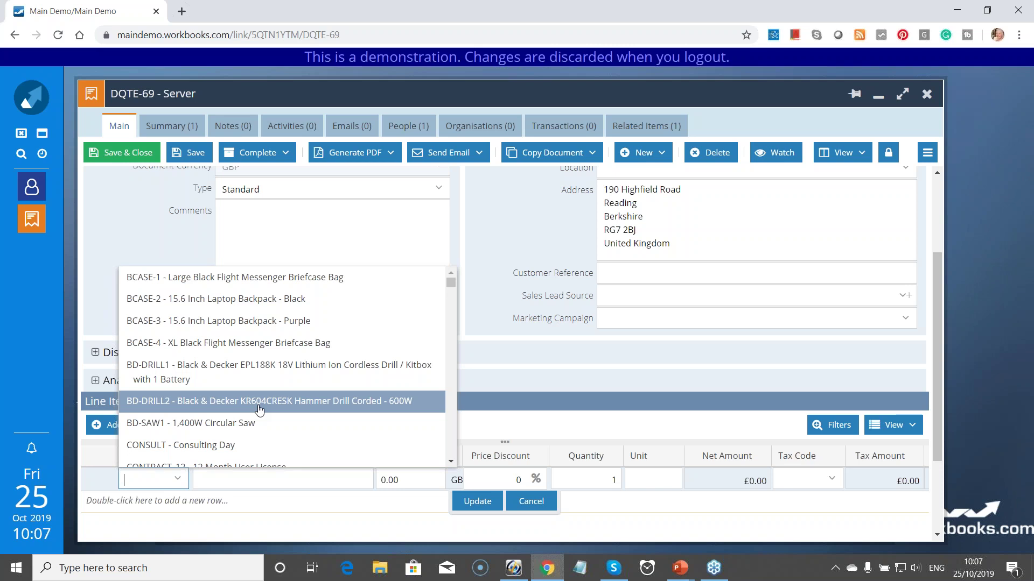
pyautogui.click(256, 448)
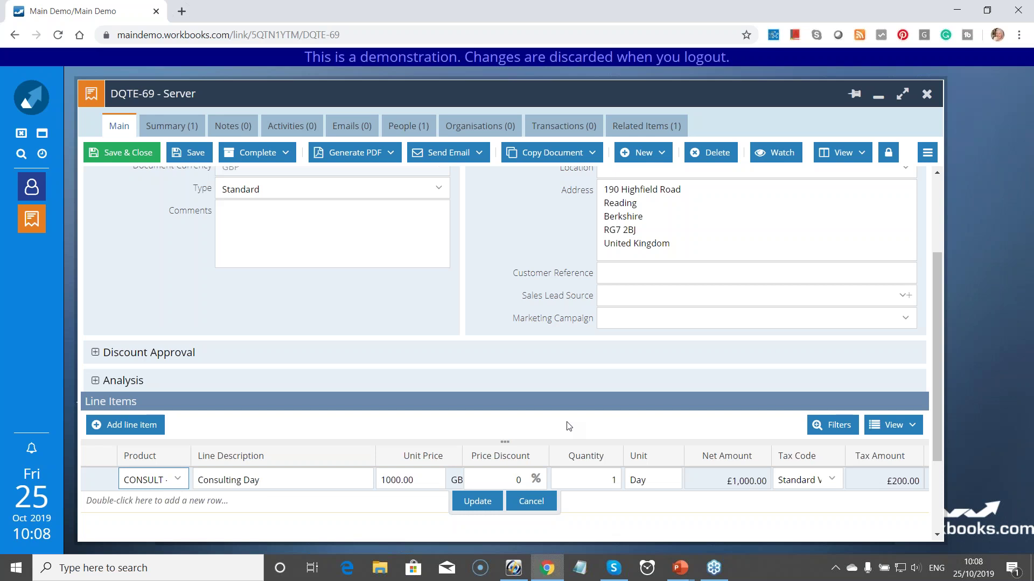
pyautogui.click(486, 502)
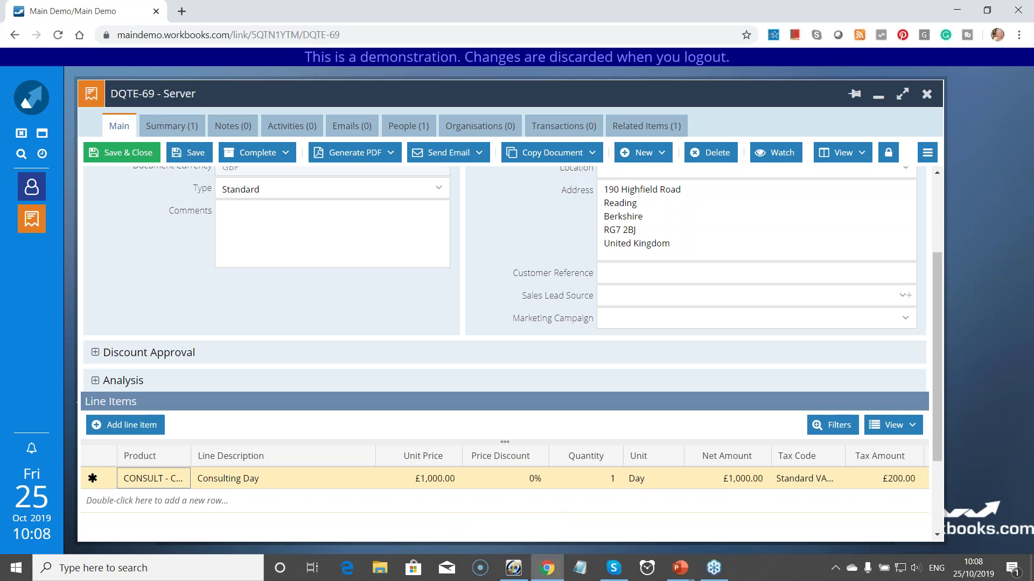
# Complete the Server quotation and confirm that it can no longer be changed
pyautogui.click(276, 157)
pyautogui.click(280, 171)
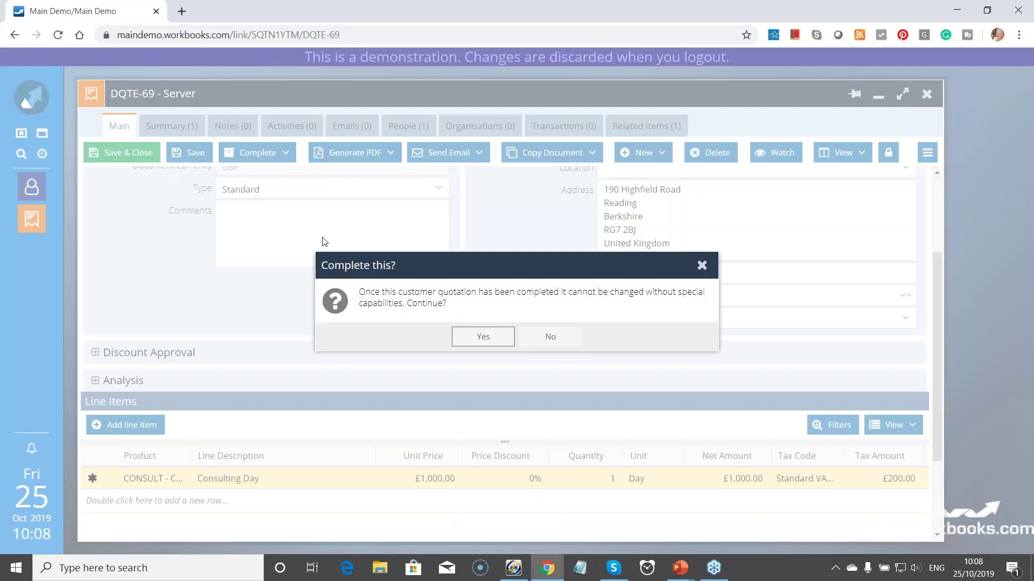
pyautogui.click(480, 337)
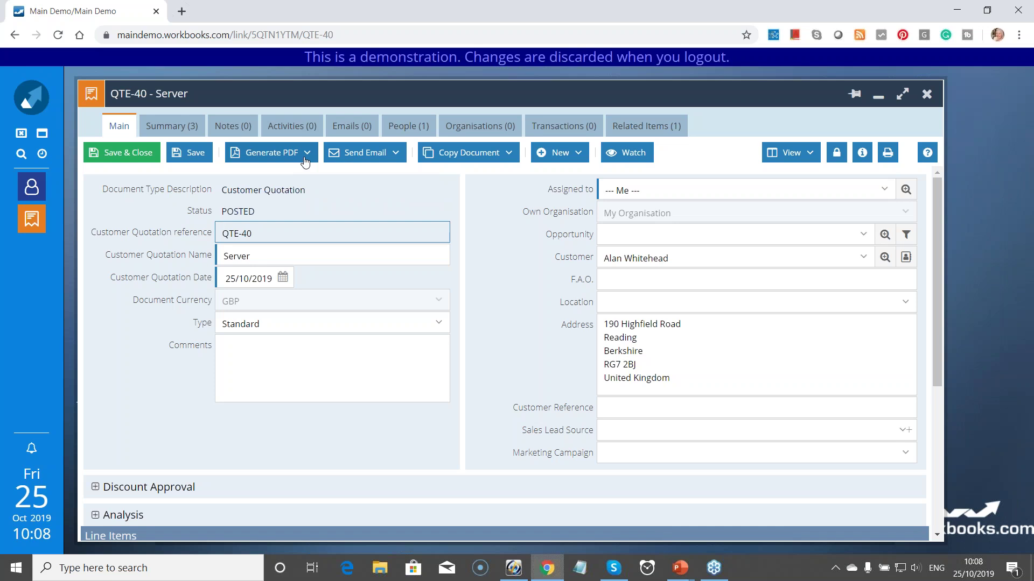
# Generate the quotation's PDF with the Quote_Document template, view the downloaded file and return to the quotation
pyautogui.click(305, 156)
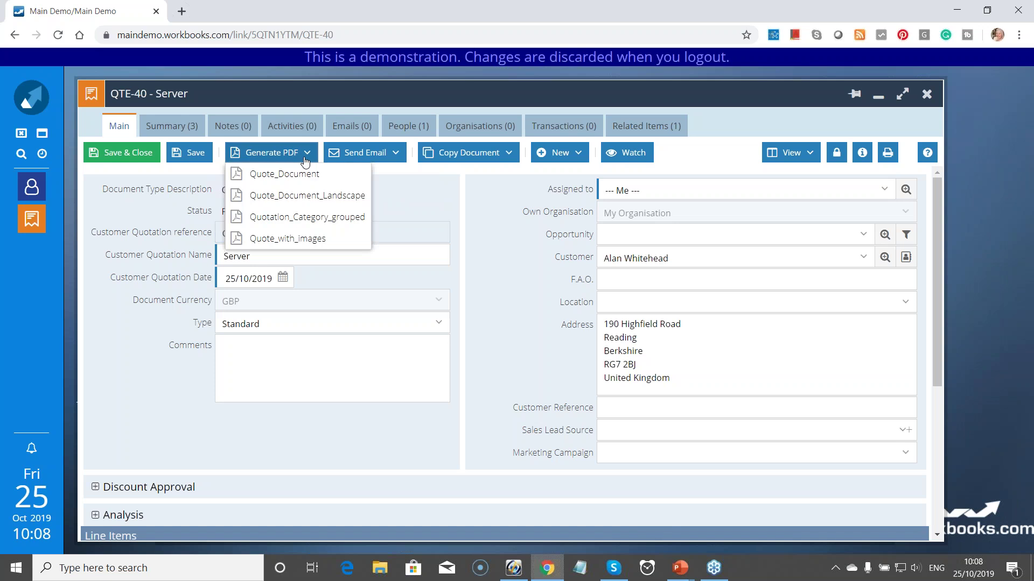
pyautogui.click(328, 179)
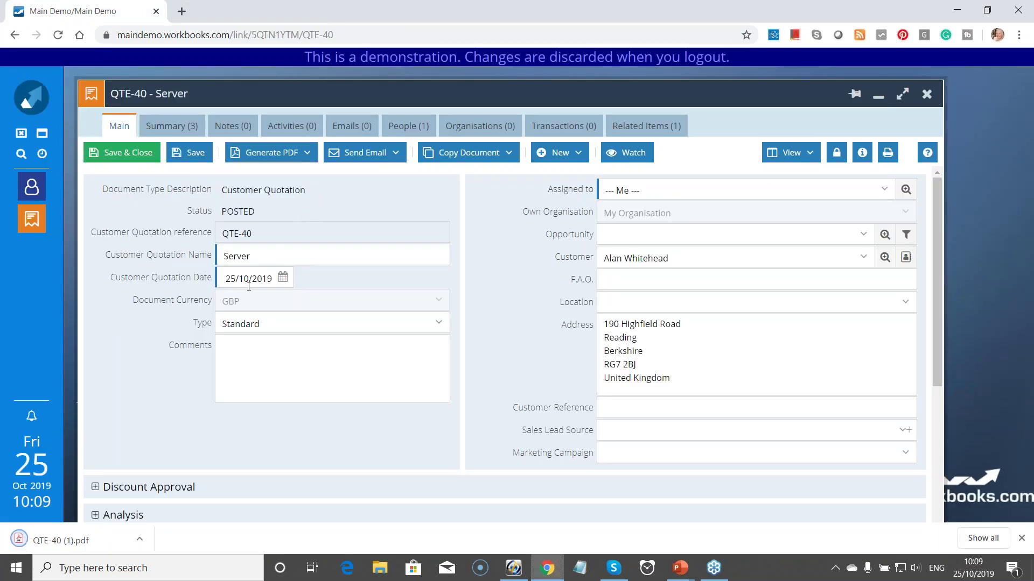
pyautogui.click(110, 532)
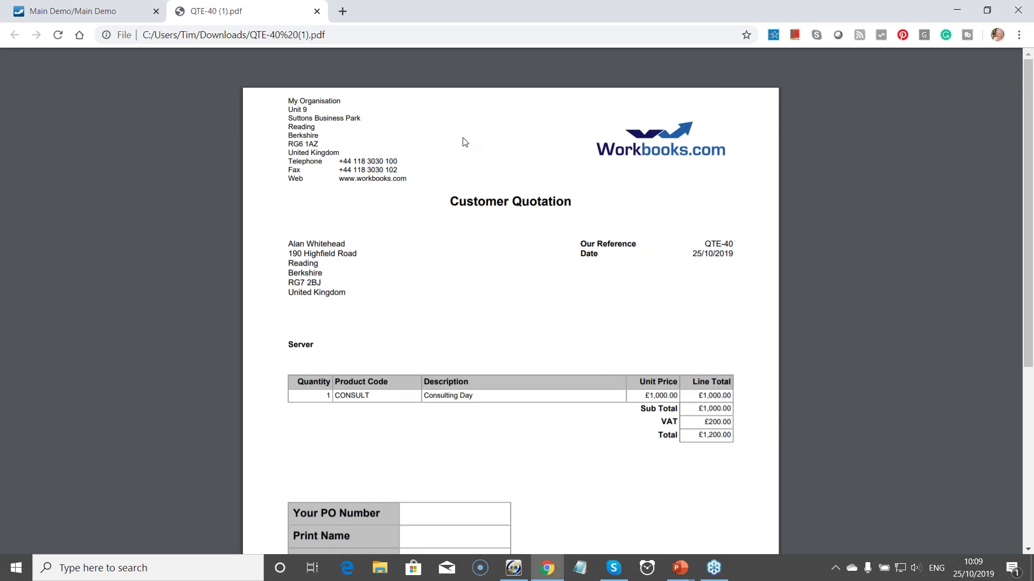
pyautogui.click(128, 17)
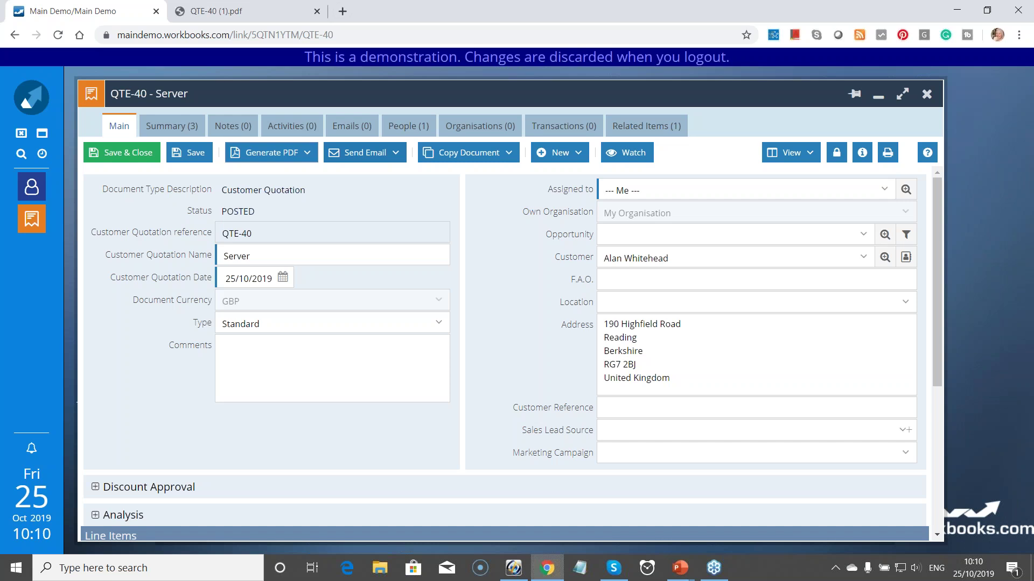
# Draft an email of the quotation from the Simple Quotation with Images template, review its message and close it unsent
pyautogui.click(357, 153)
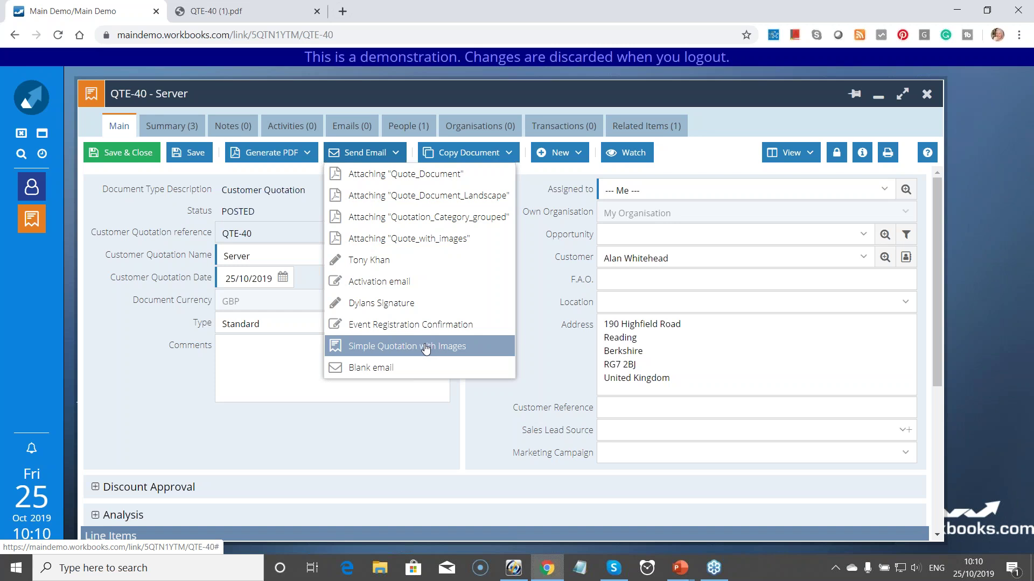
pyautogui.click(425, 347)
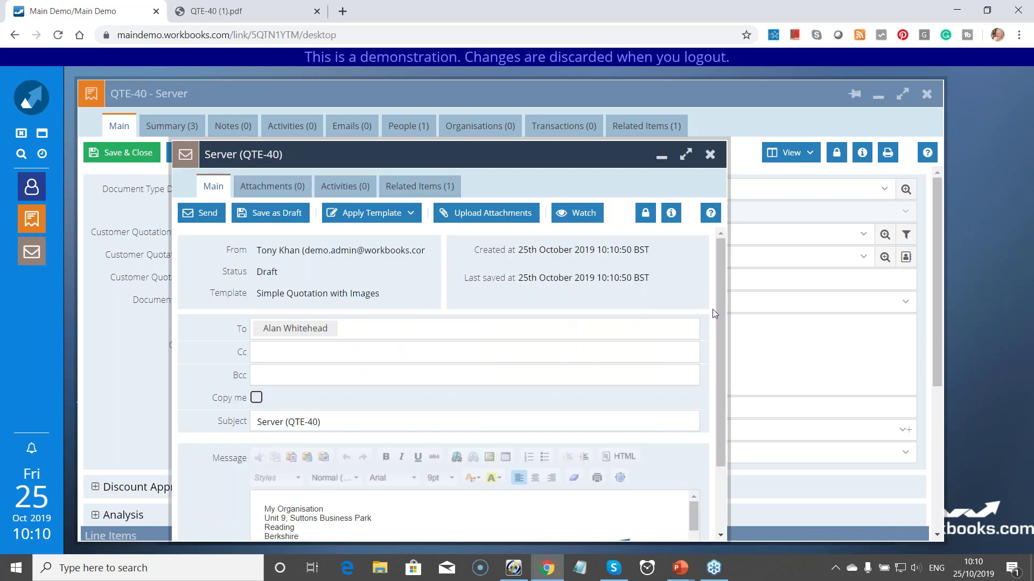
pyautogui.moveTo(717, 309); pyautogui.dragTo(721, 385)
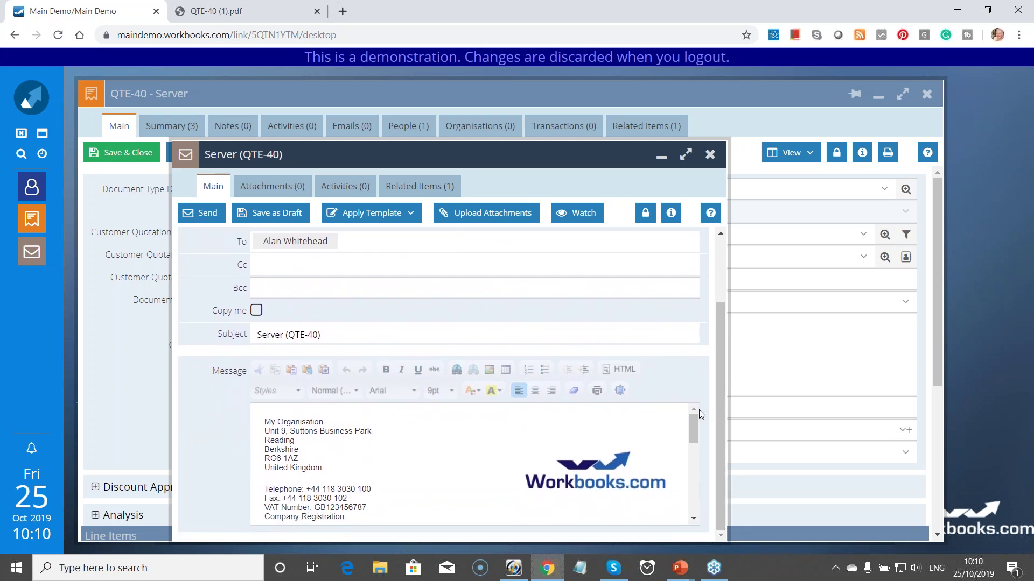
pyautogui.moveTo(693, 429); pyautogui.dragTo(686, 491)
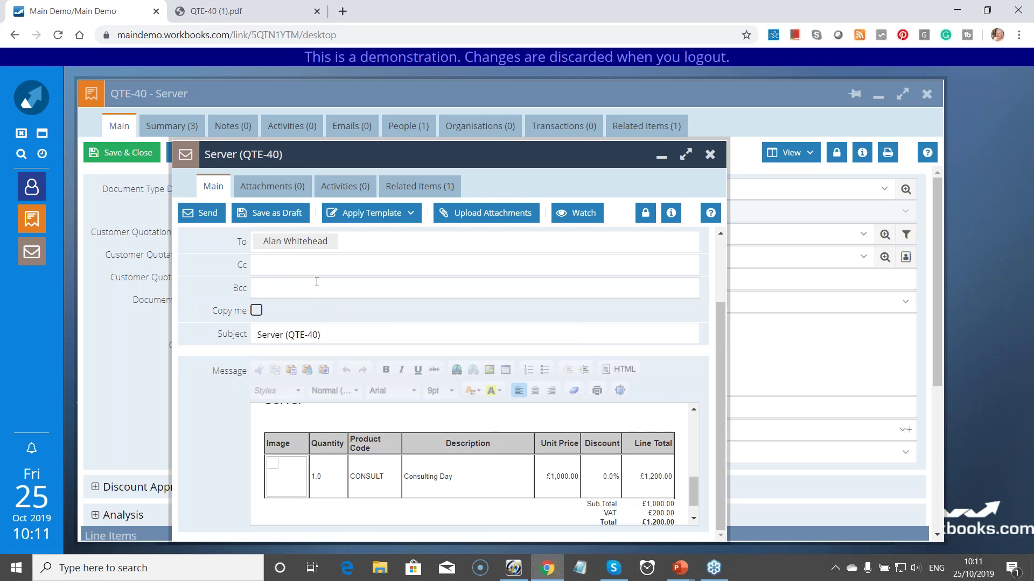
pyautogui.moveTo(719, 317); pyautogui.dragTo(722, 273)
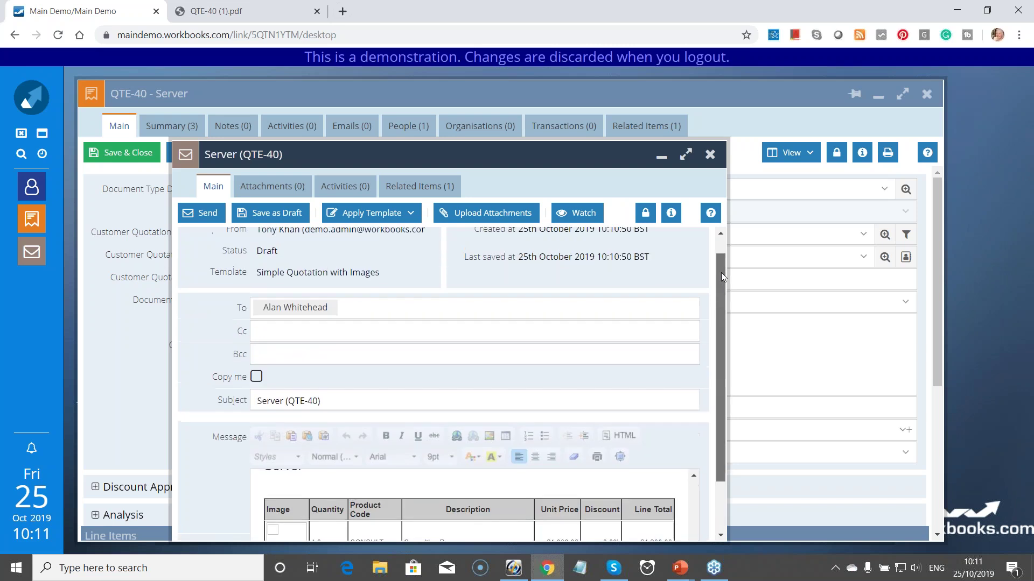
pyautogui.click(710, 157)
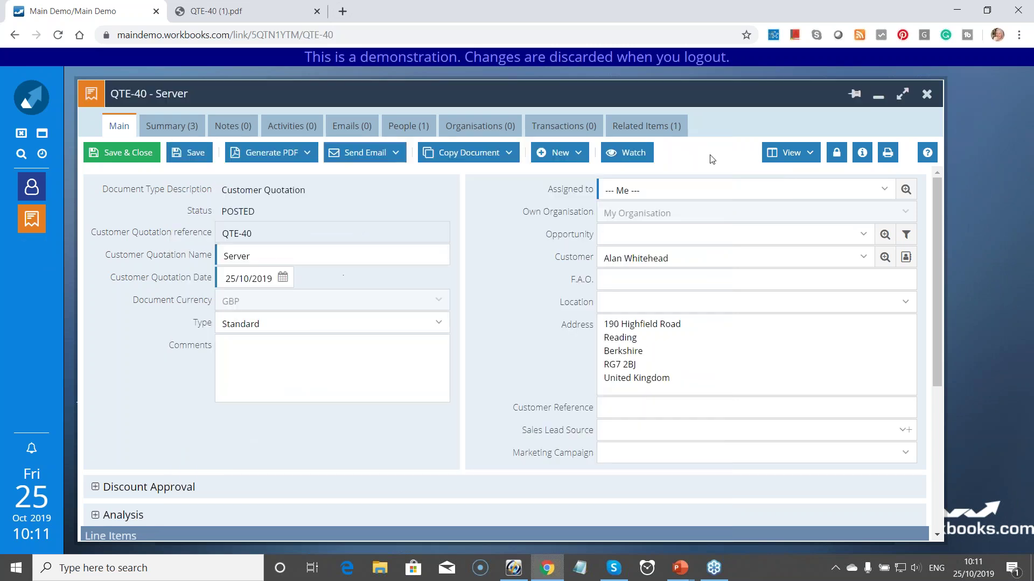
# Close the quotation and view the transactions of the contact's related organisation, Atlantic Computer Services
pyautogui.click(925, 95)
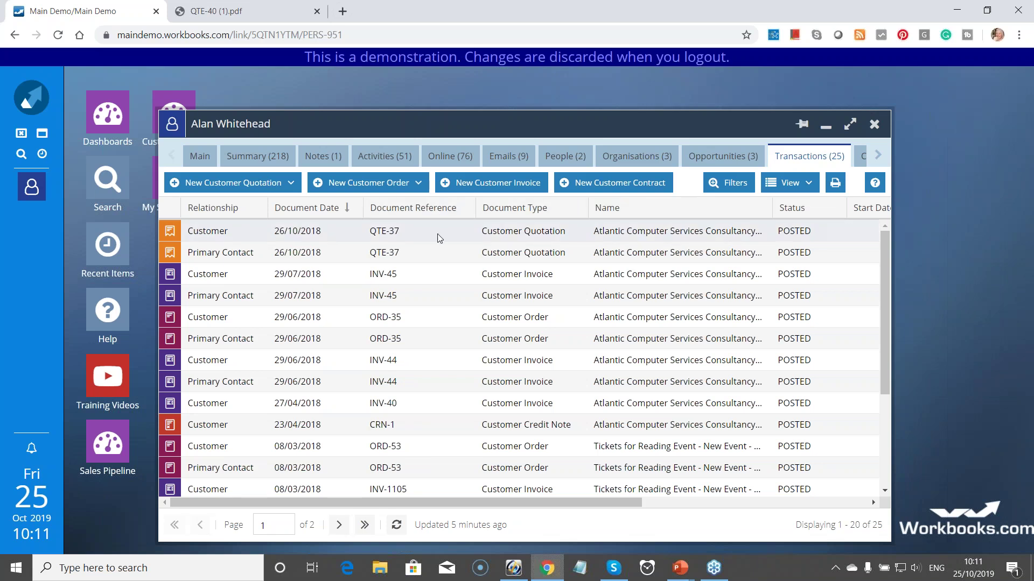
pyautogui.click(601, 163)
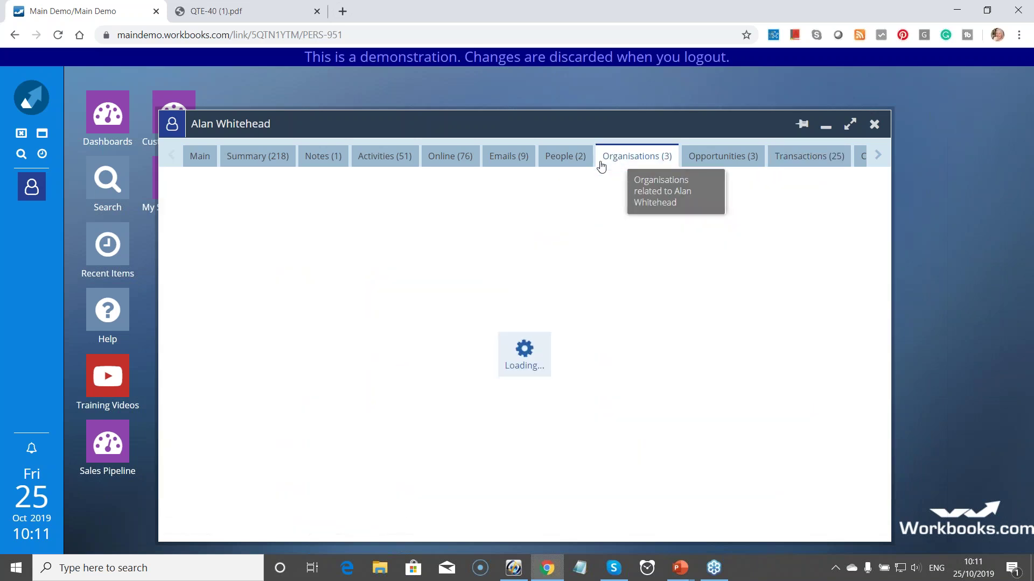
pyautogui.click(250, 236)
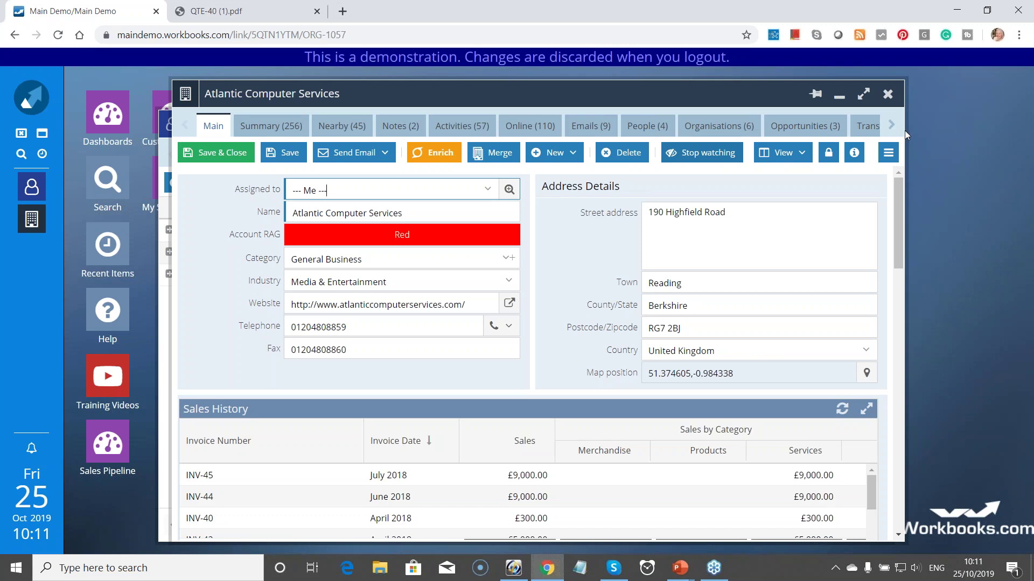
pyautogui.click(892, 126)
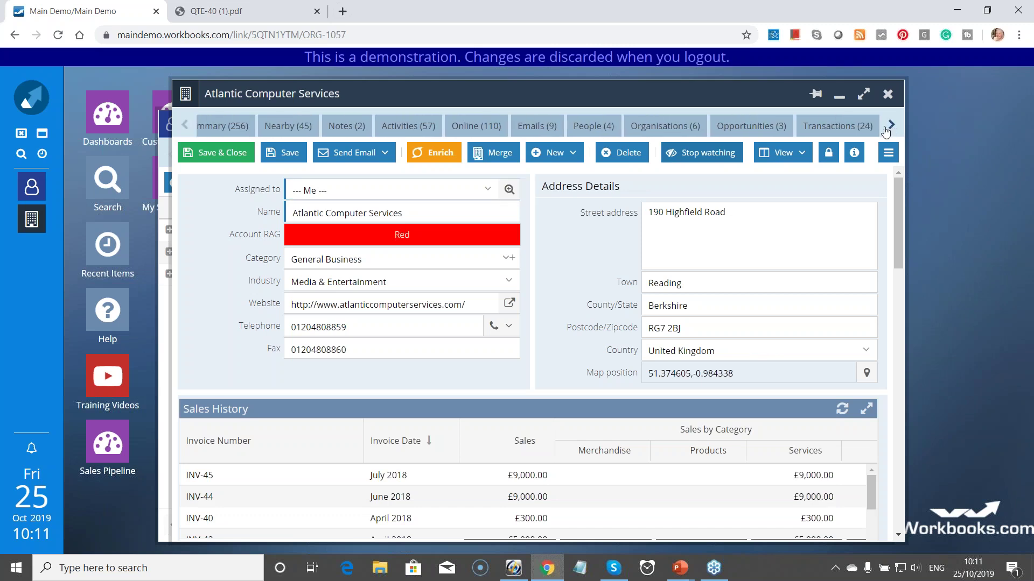
pyautogui.click(857, 129)
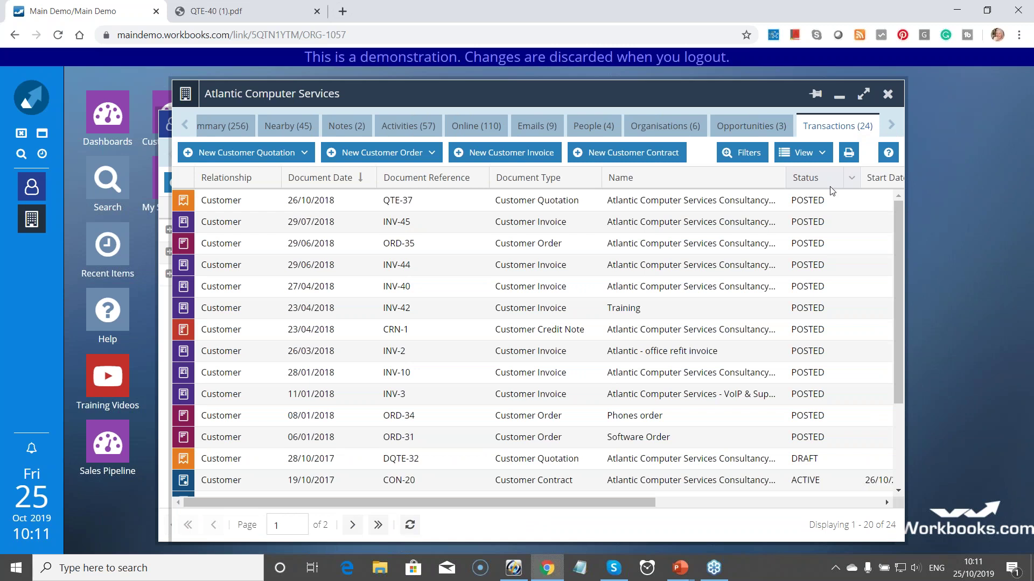
# View the All Quotations list of customer quotations under Sales and sort it by document date
pyautogui.click(39, 104)
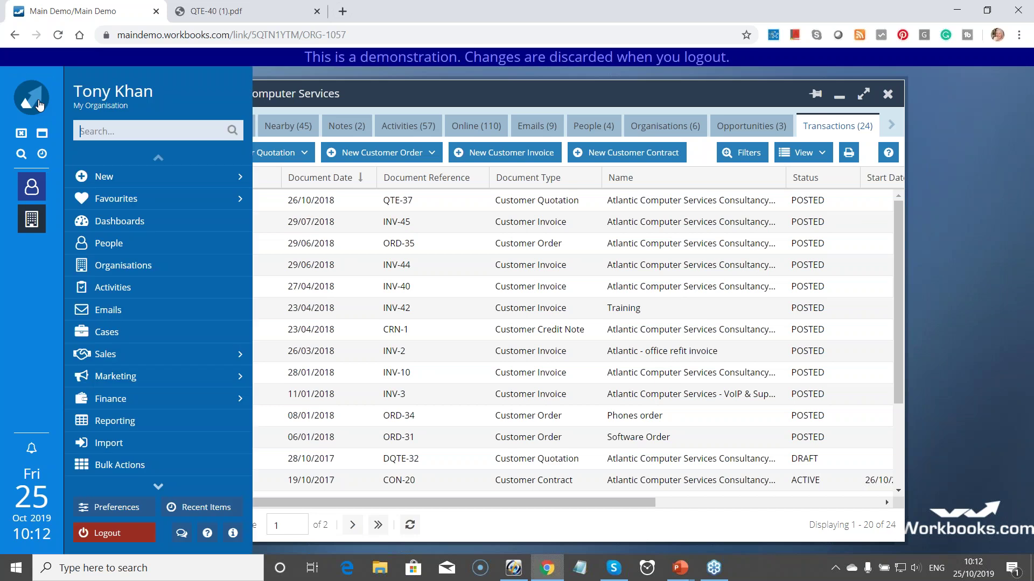
pyautogui.moveTo(102, 203)
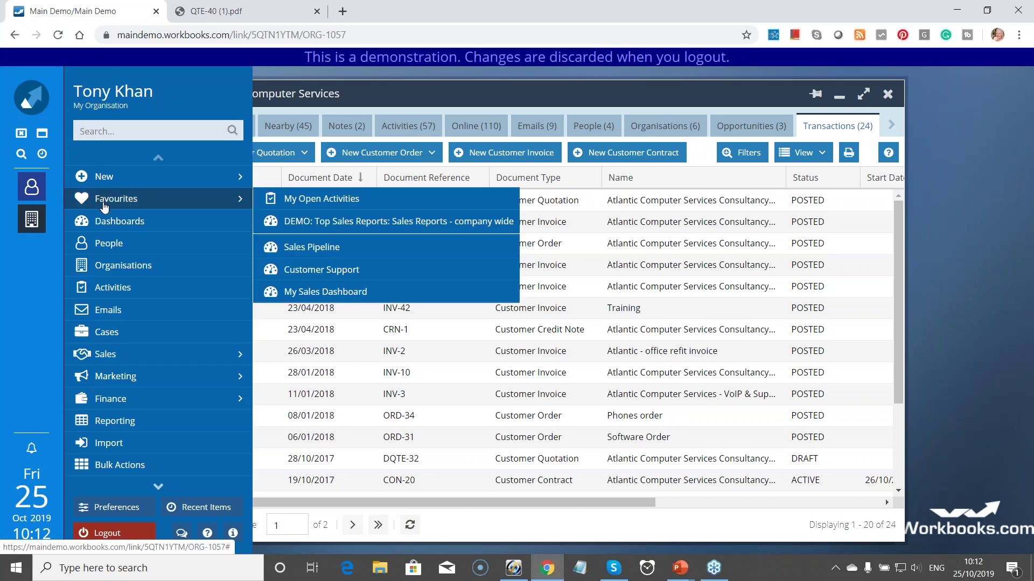
pyautogui.moveTo(124, 400)
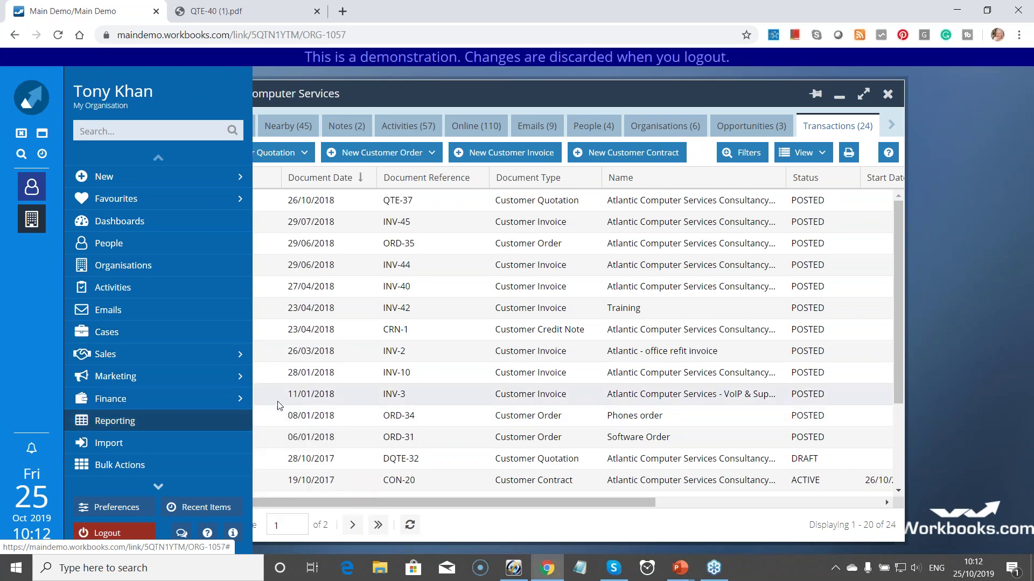
pyautogui.moveTo(231, 401)
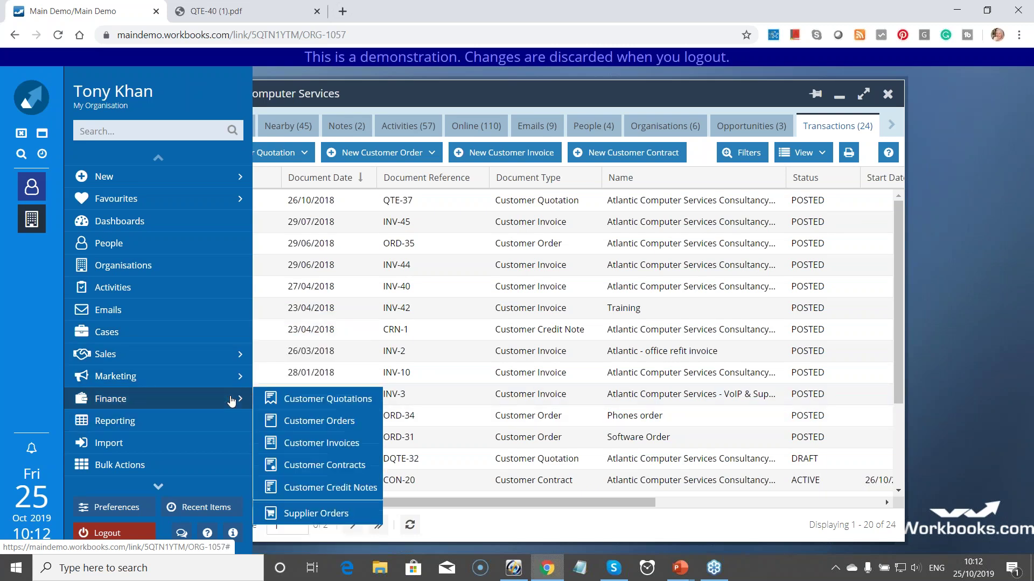
pyautogui.moveTo(228, 361)
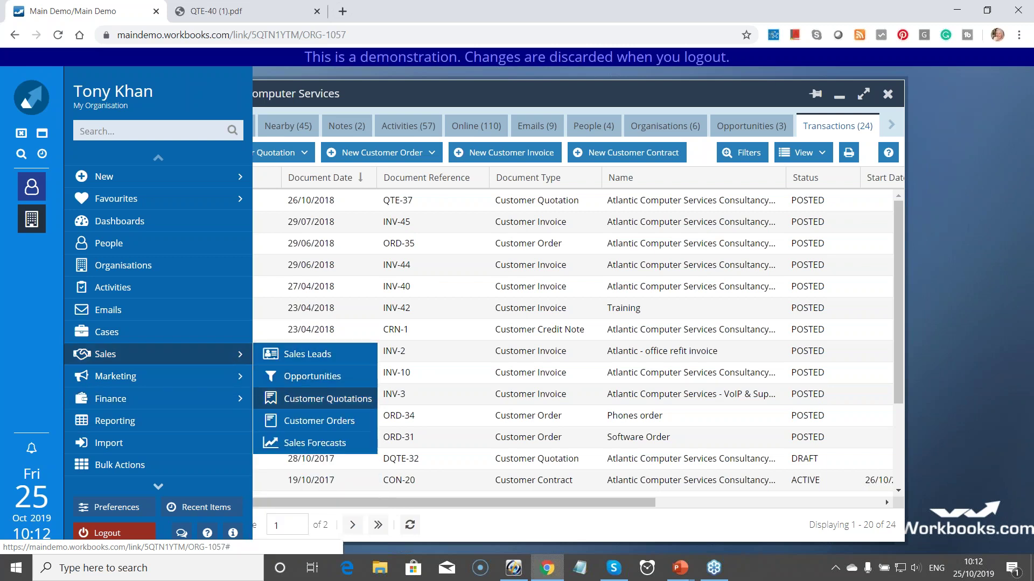
pyautogui.click(323, 399)
pyautogui.click(242, 337)
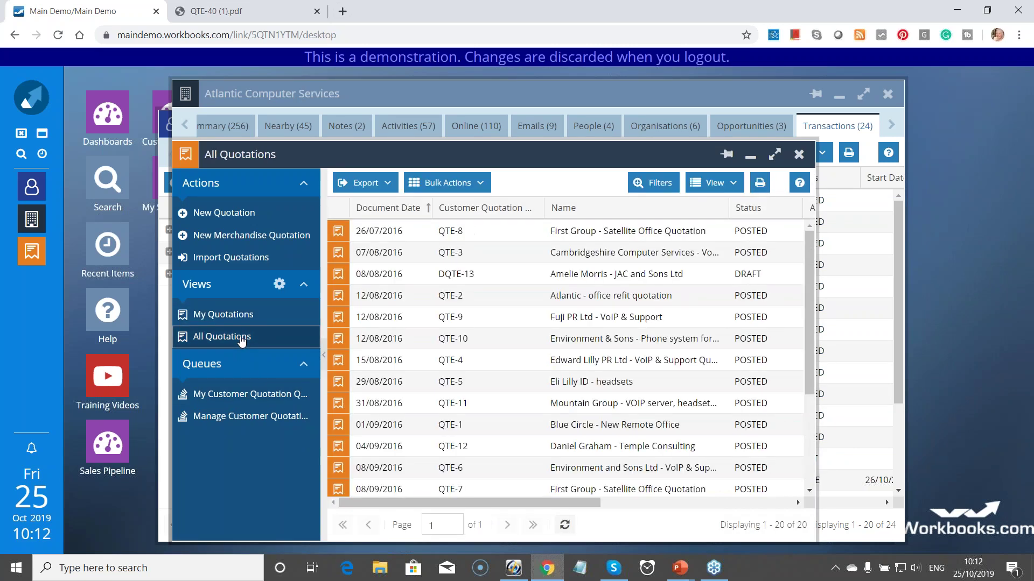
pyautogui.click(393, 210)
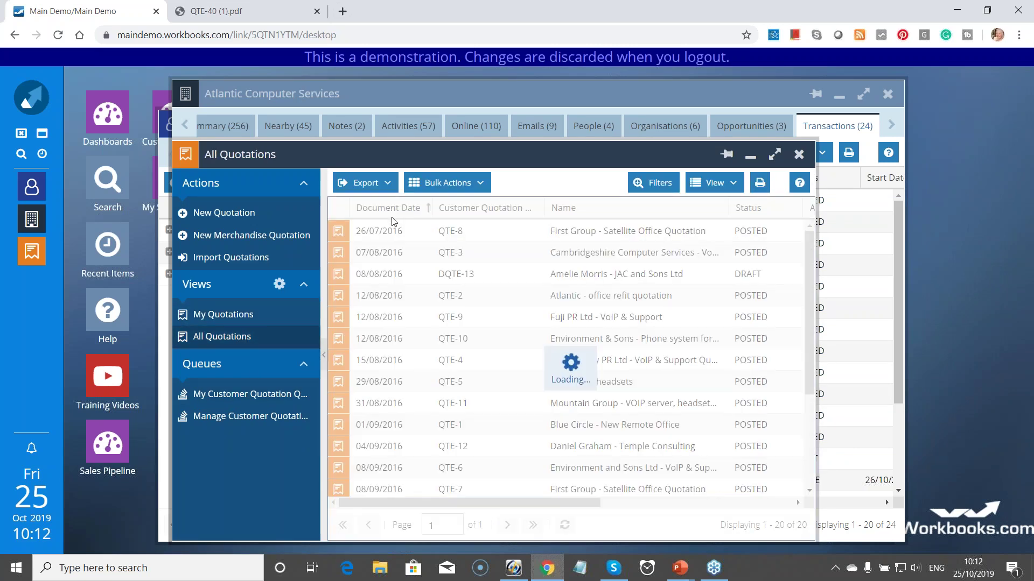